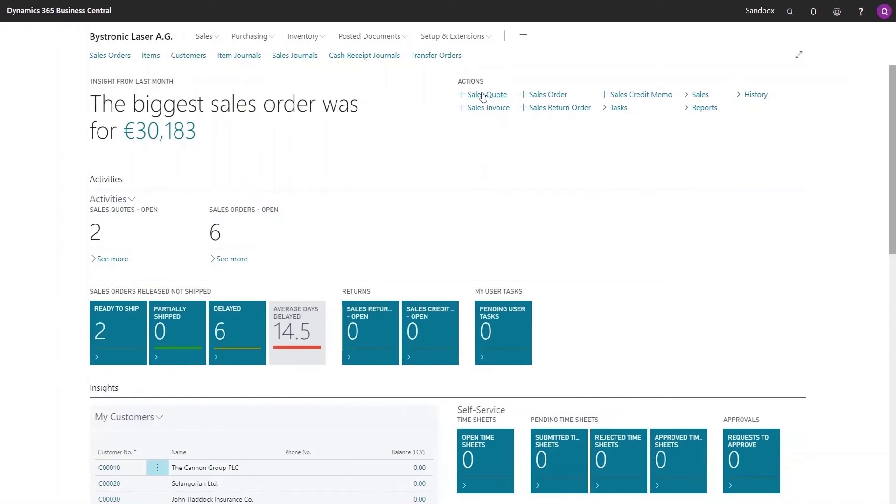
- Create a new sales quote for customer Deerfield Graphics Company
{"action": "left_click", "coordinate": [482, 98]}
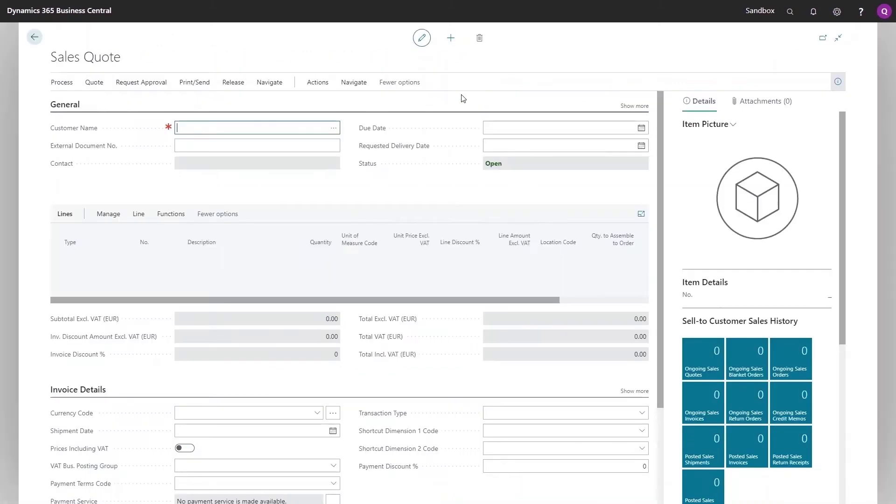
{"action": "left_click", "coordinate": [332, 130]}
{"action": "left_click", "coordinate": [329, 142]}
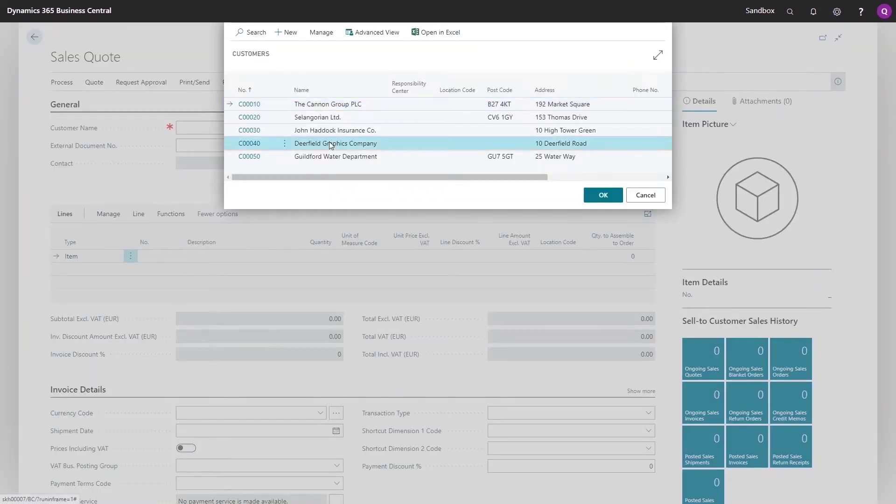
{"action": "left_click", "coordinate": [602, 196]}
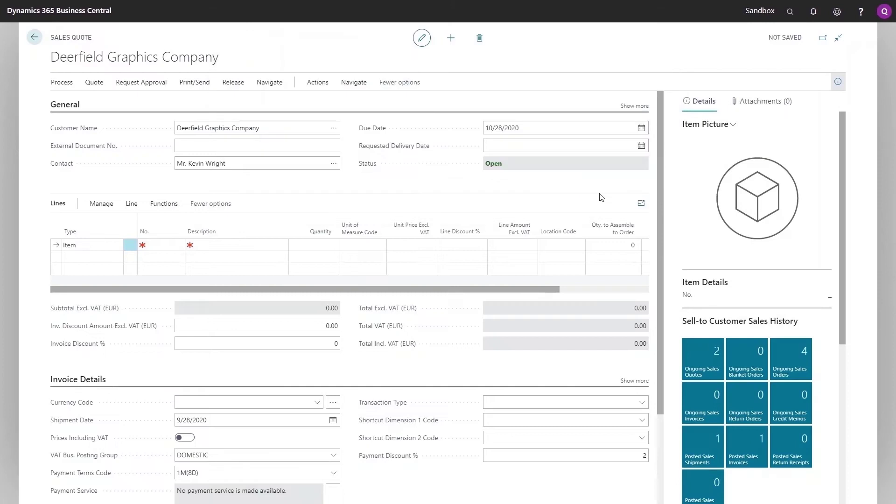
- Set the quote's due date and requested delivery date to 11/11/2020
{"action": "left_click", "coordinate": [642, 128]}
{"action": "left_click", "coordinate": [582, 142]}
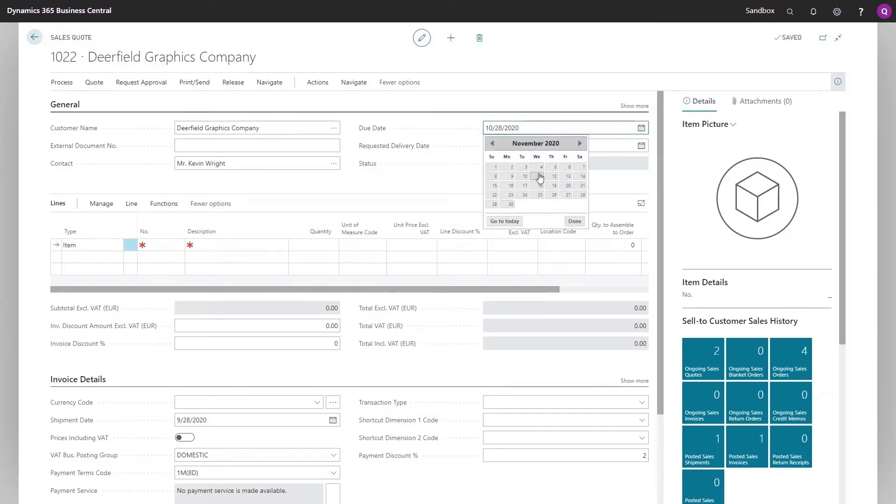
{"action": "left_click", "coordinate": [537, 177]}
{"action": "left_click", "coordinate": [642, 146]}
{"action": "left_click", "coordinate": [580, 161]}
{"action": "left_click", "coordinate": [580, 161]}
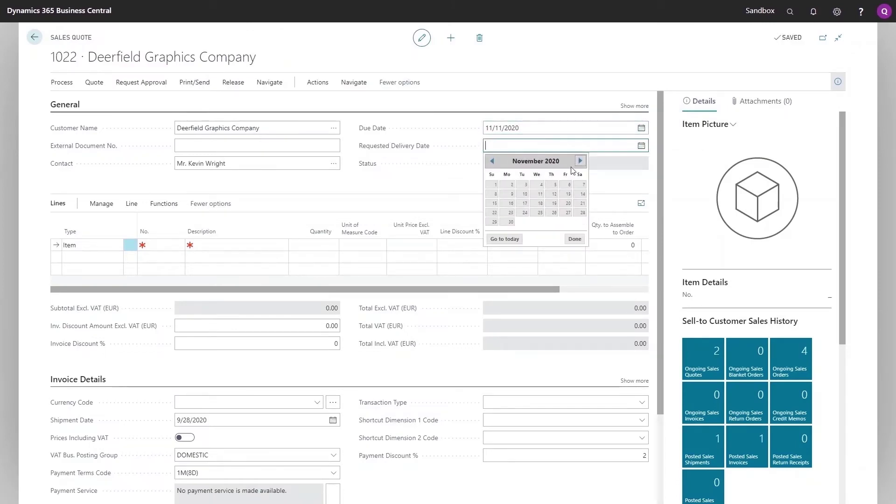
{"action": "left_click", "coordinate": [541, 196]}
{"action": "left_click", "coordinate": [101, 204]}
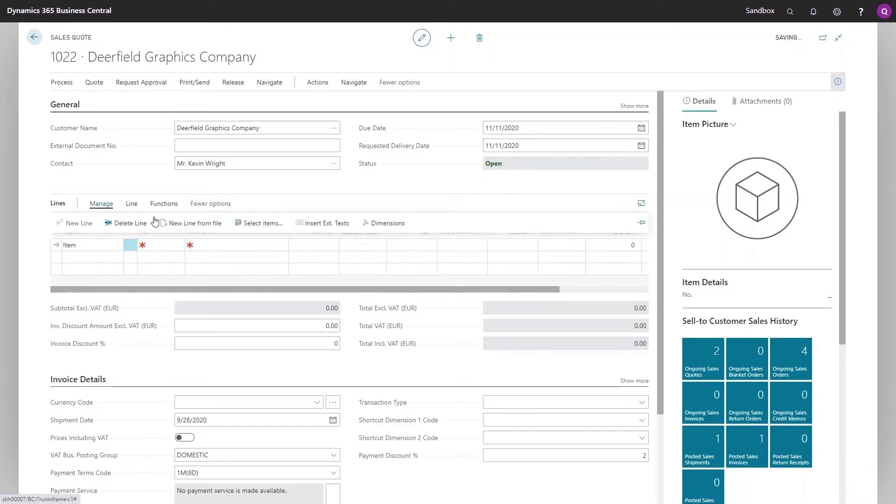
- Create quote lines from file by importing both STEP geometry files
{"action": "left_click", "coordinate": [176, 222]}
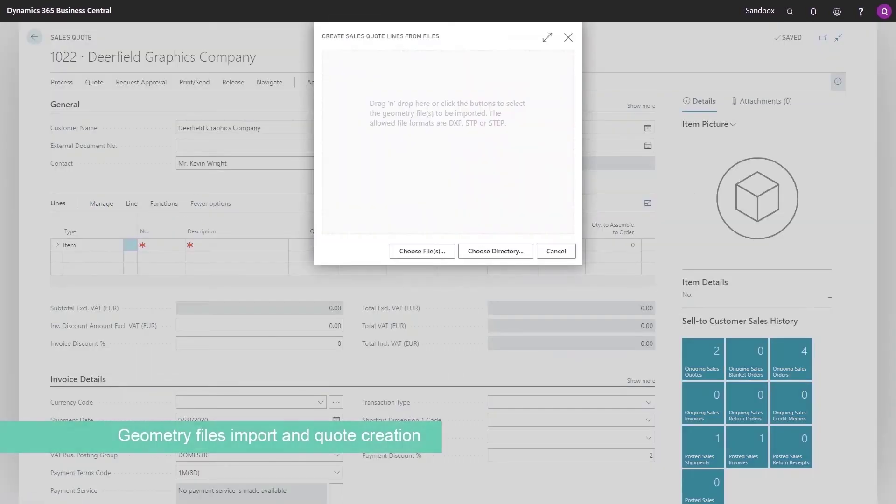
{"action": "key", "text": "alt+Tab"}
{"action": "left_click_drag", "start_coordinate": [96, 402], "coordinate": [392, 199]}
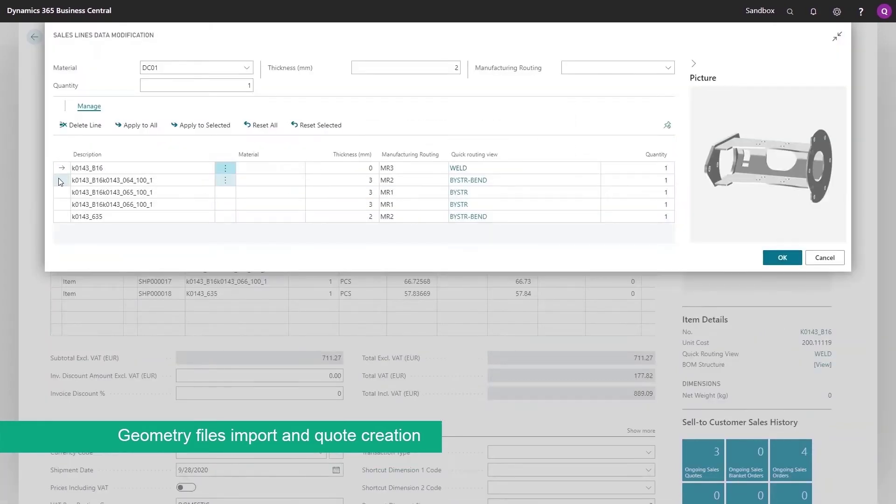
- Review the imported part lines, including K0143_635 and K0143_B16, and confirm them
{"action": "left_click", "coordinate": [61, 181]}
{"action": "left_click", "coordinate": [60, 193]}
{"action": "left_click", "coordinate": [61, 204]}
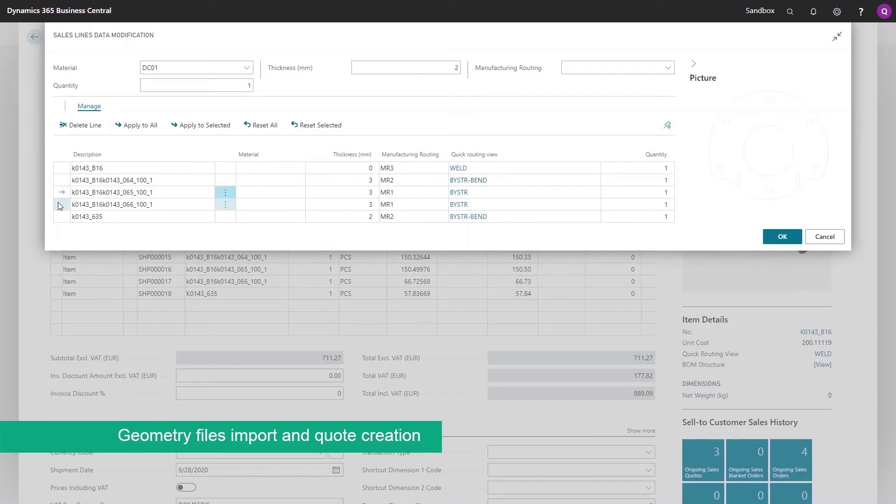
{"action": "left_click", "coordinate": [61, 217]}
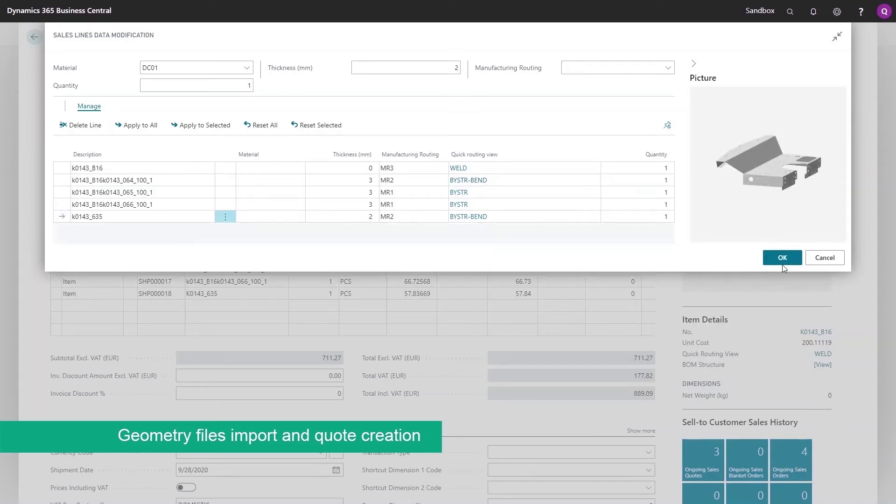
{"action": "left_click", "coordinate": [783, 258]}
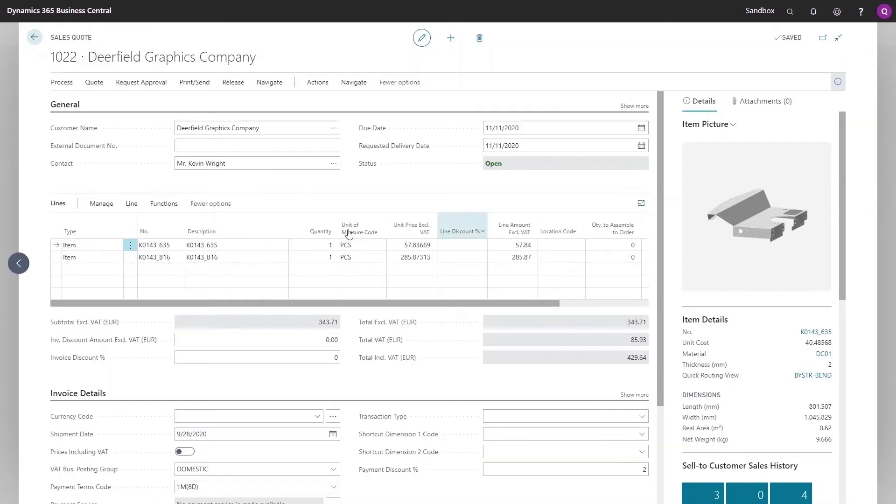
{"action": "left_click", "coordinate": [56, 258]}
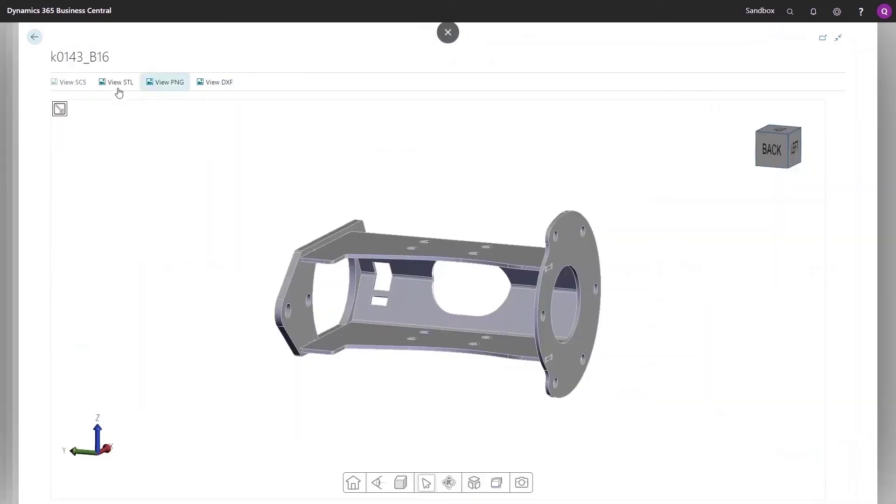
{"action": "left_click", "coordinate": [60, 109]}
{"action": "left_click", "coordinate": [129, 164]}
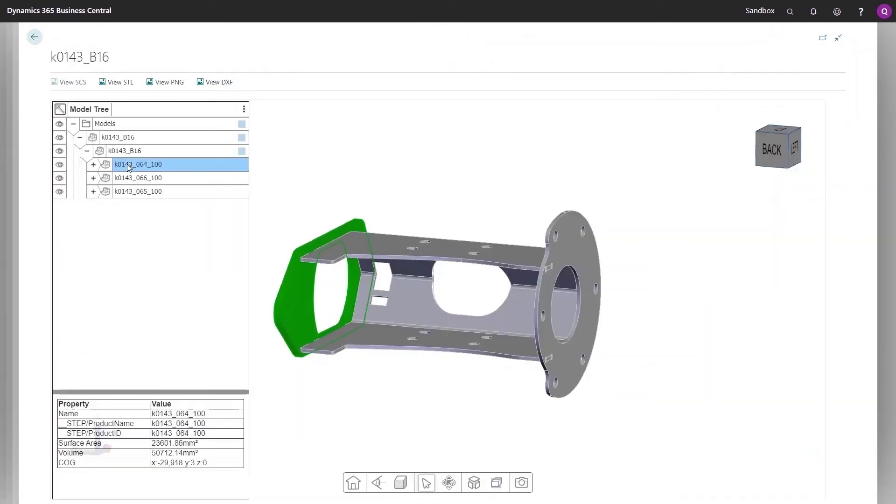
{"action": "left_click", "coordinate": [129, 178]}
{"action": "left_click", "coordinate": [131, 191]}
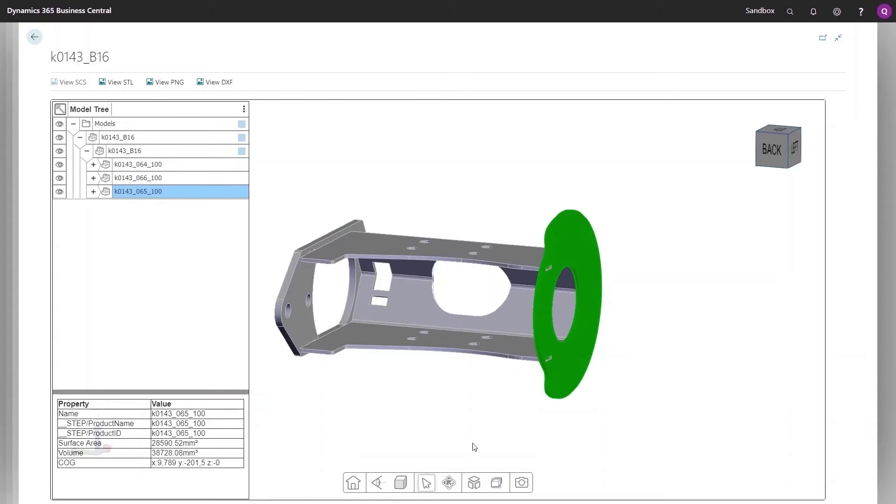
{"action": "left_click", "coordinate": [474, 483]}
{"action": "mouse_move", "coordinate": [474, 465]}
{"action": "left_mouse_down"}
{"action": "mouse_move", "coordinate": [474, 440]}
{"action": "mouse_move", "coordinate": [475, 457]}
{"action": "left_mouse_up"}
- Give both quote 1022 lines a 5% line discount and release the quote
{"action": "left_click", "coordinate": [34, 37]}
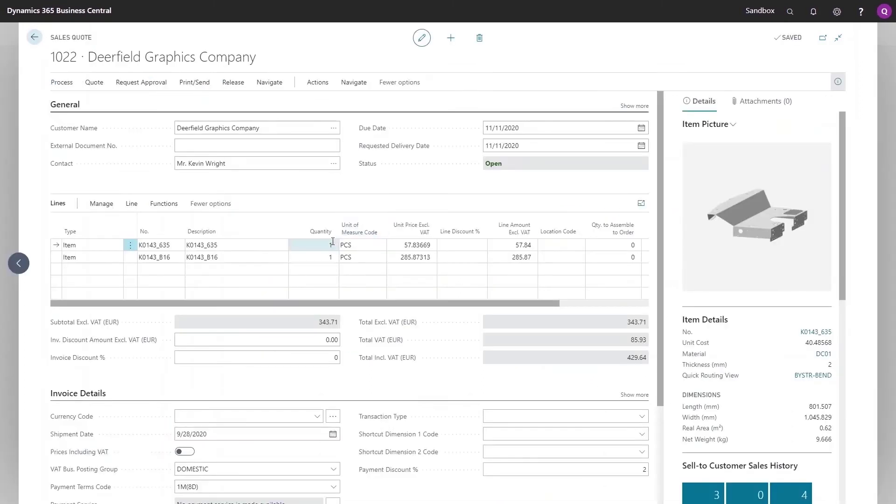
{"action": "left_click", "coordinate": [459, 245]}
{"action": "type", "text": "5"}
{"action": "left_click", "coordinate": [460, 258]}
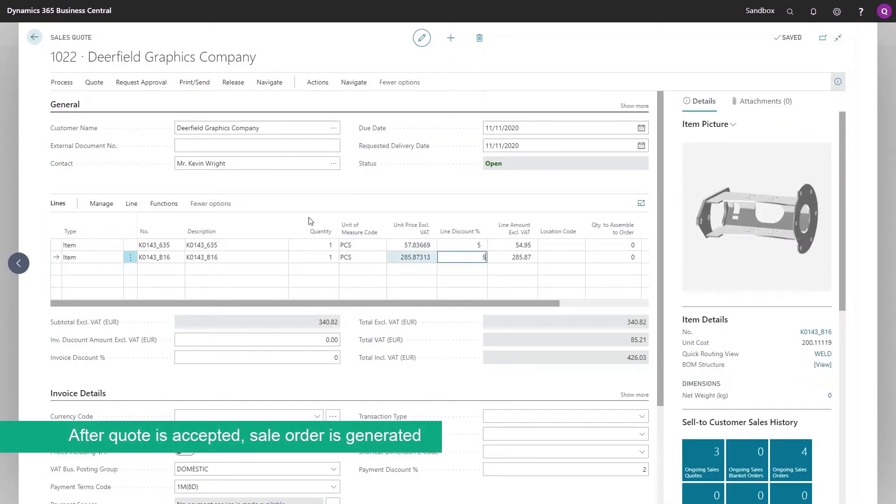
{"action": "left_click", "coordinate": [233, 82]}
{"action": "left_click", "coordinate": [87, 103]}
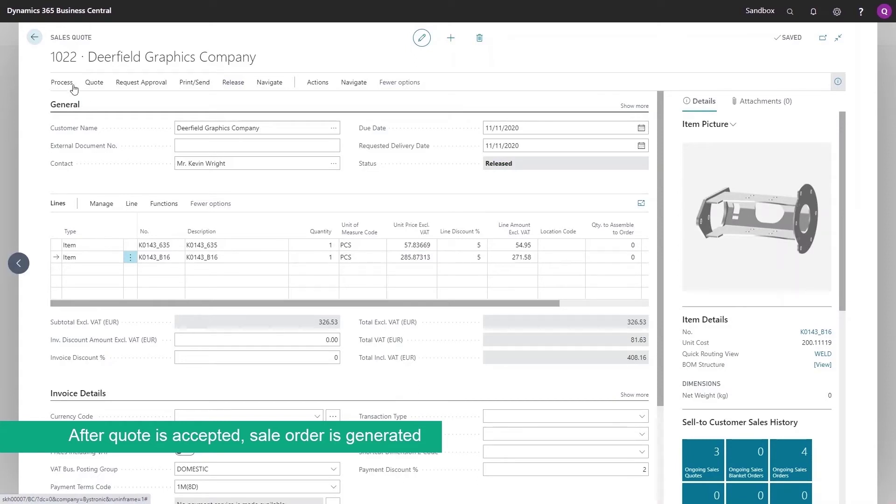
- Convert quote 1022 into sales order 101022 and preview its Order Confirmation
{"action": "left_click", "coordinate": [73, 89]}
{"action": "left_click", "coordinate": [71, 99]}
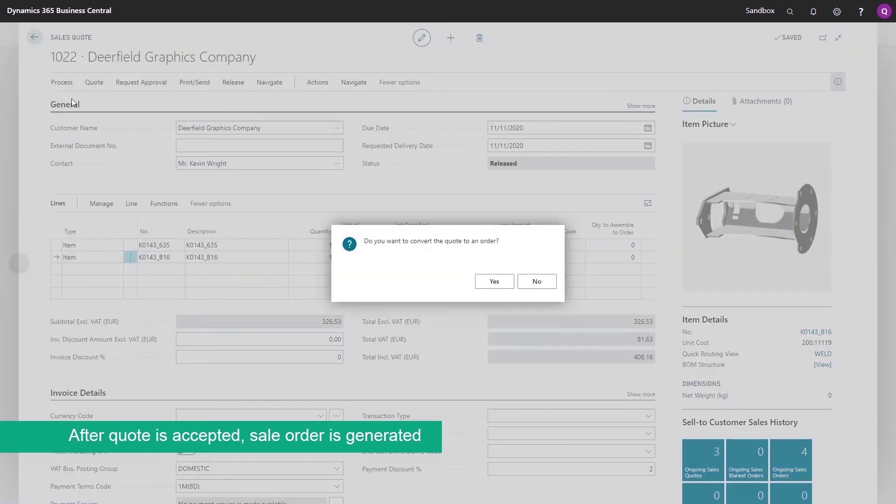
{"action": "left_click", "coordinate": [495, 282]}
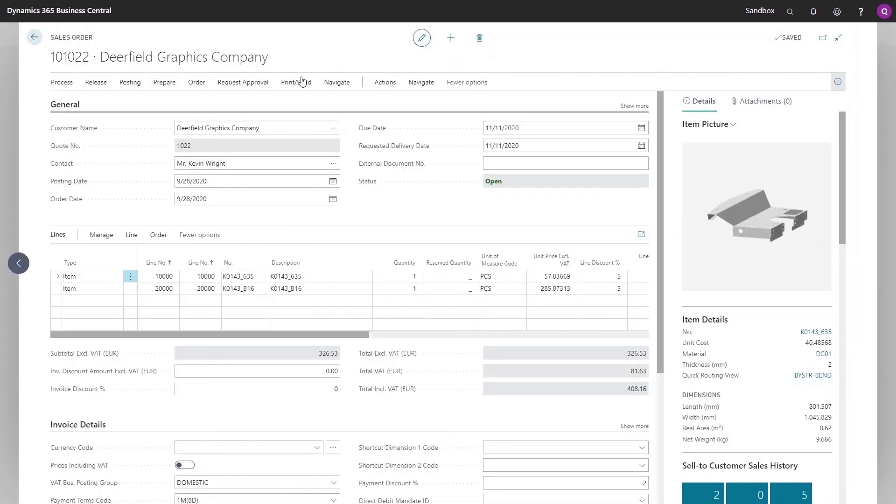
{"action": "left_click", "coordinate": [303, 82]}
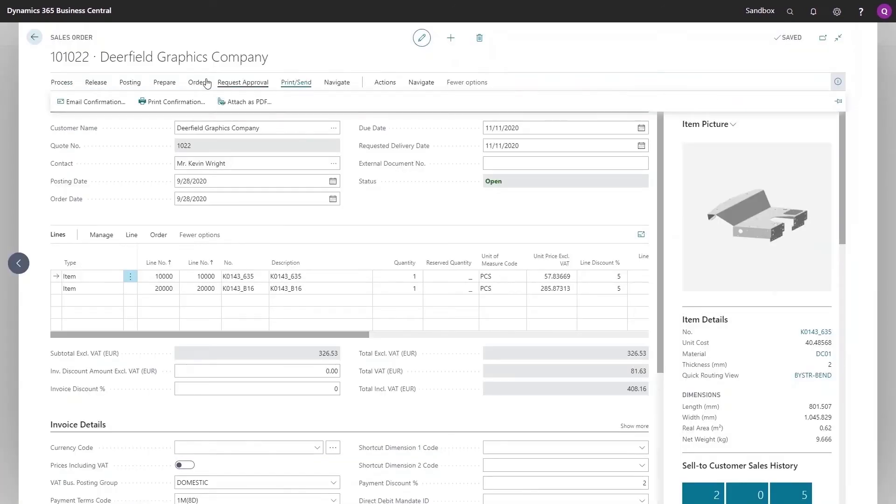
{"action": "left_click", "coordinate": [116, 101]}
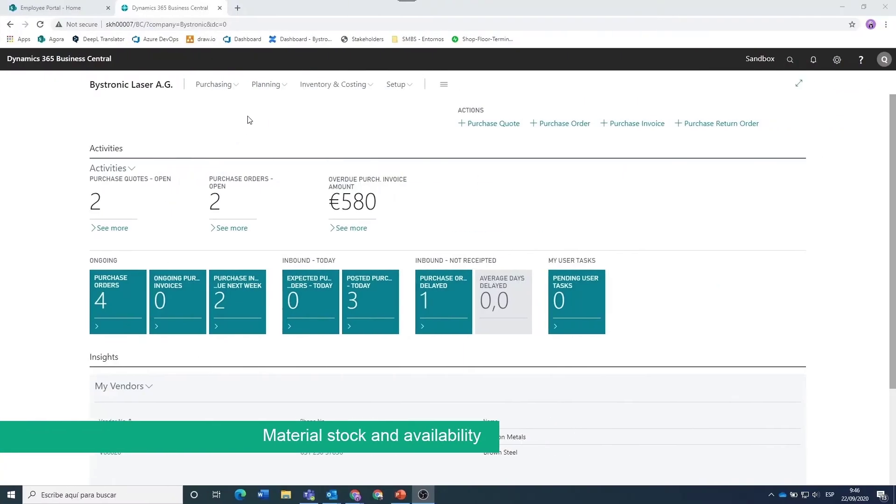
- Open Order Planning and set Show Demand as to Production Demand
{"action": "left_click", "coordinate": [266, 86]}
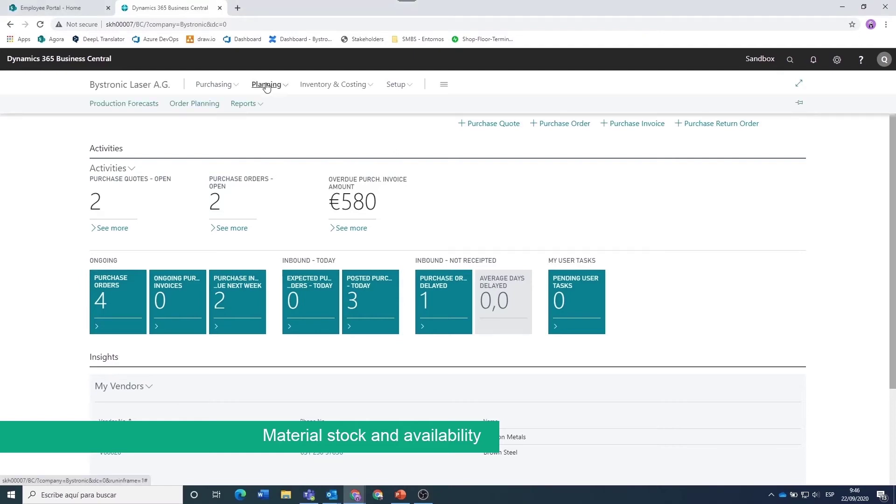
{"action": "left_click", "coordinate": [194, 103]}
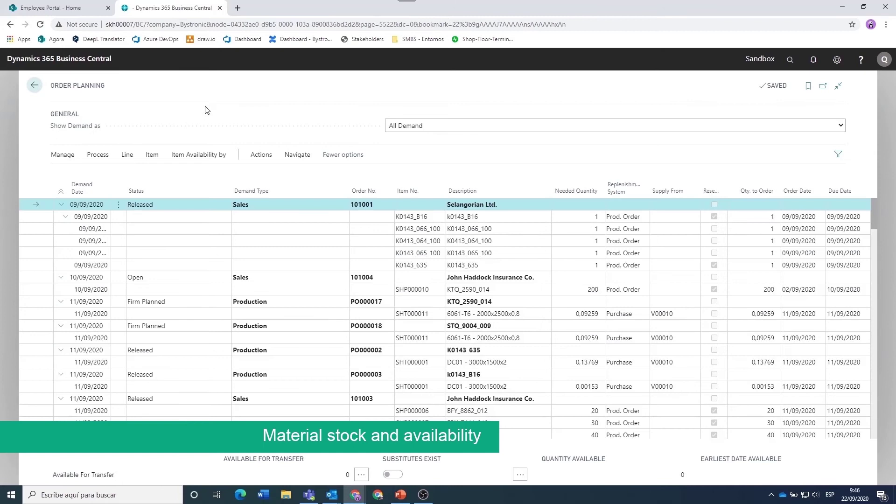
{"action": "left_click", "coordinate": [403, 127]}
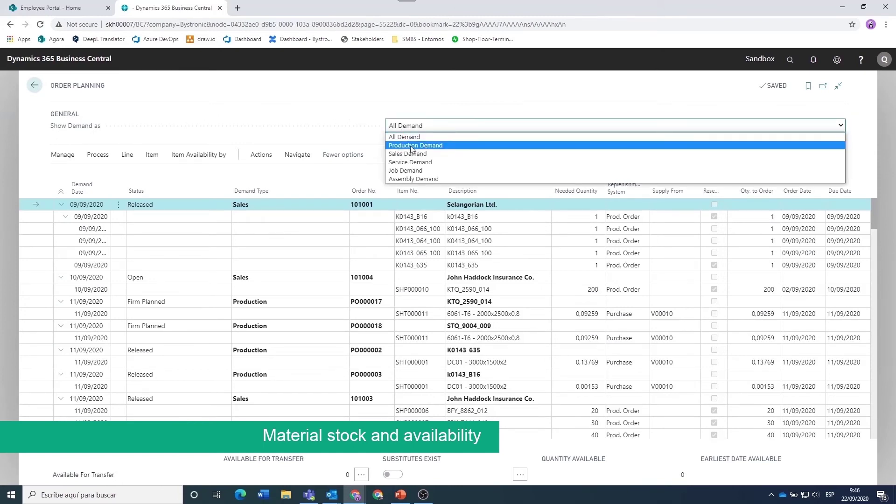
{"action": "left_click", "coordinate": [430, 147]}
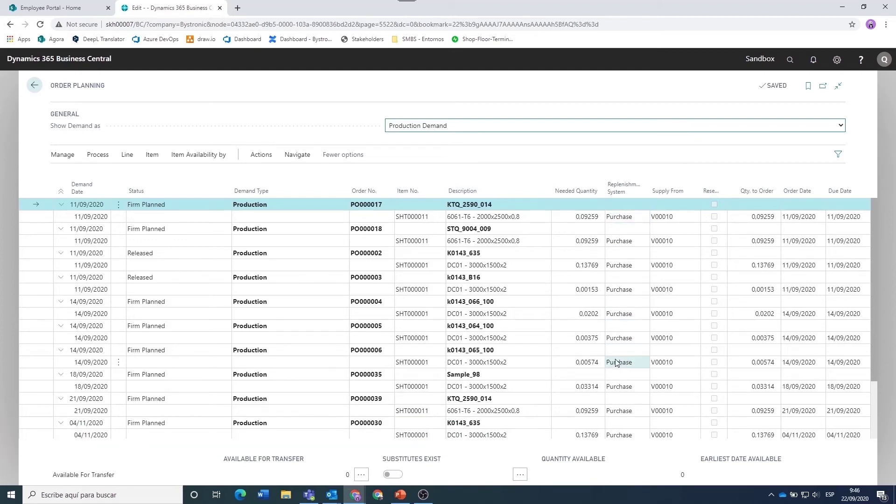
- Make purchase orders for All Lines of the plan, creating orders 106001–106006
{"action": "left_click", "coordinate": [98, 156]}
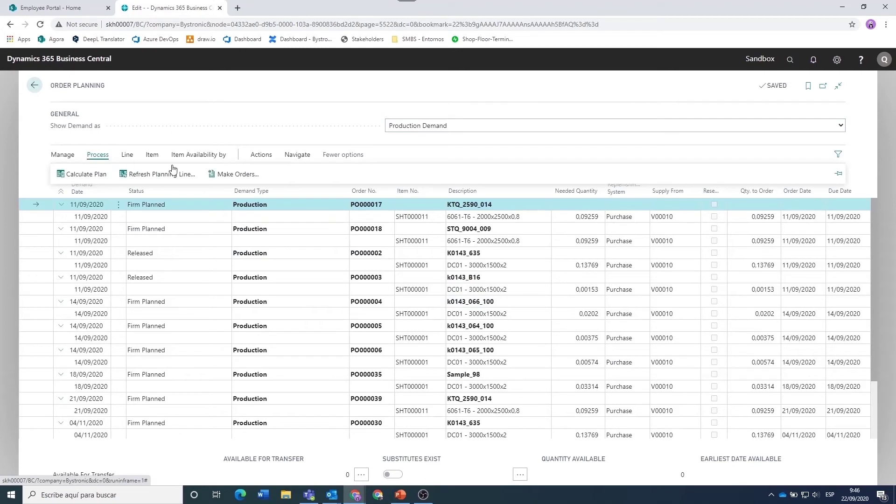
{"action": "left_click", "coordinate": [224, 175]}
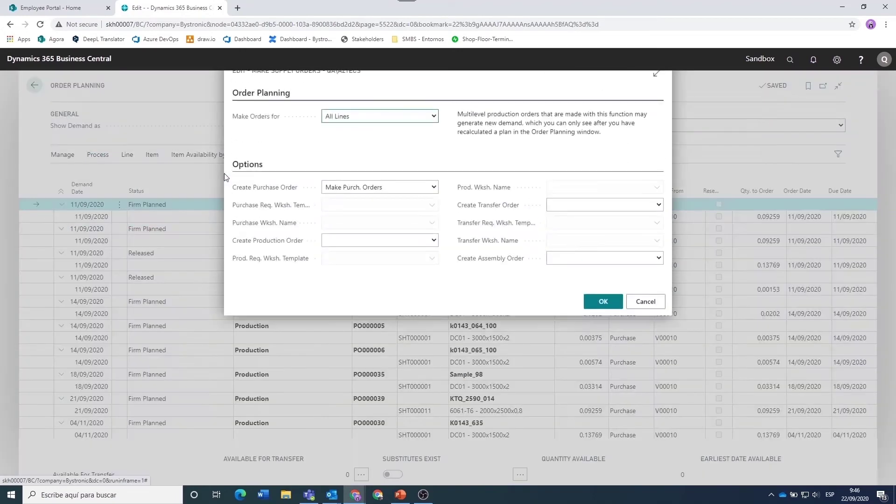
{"action": "left_click", "coordinate": [347, 133]}
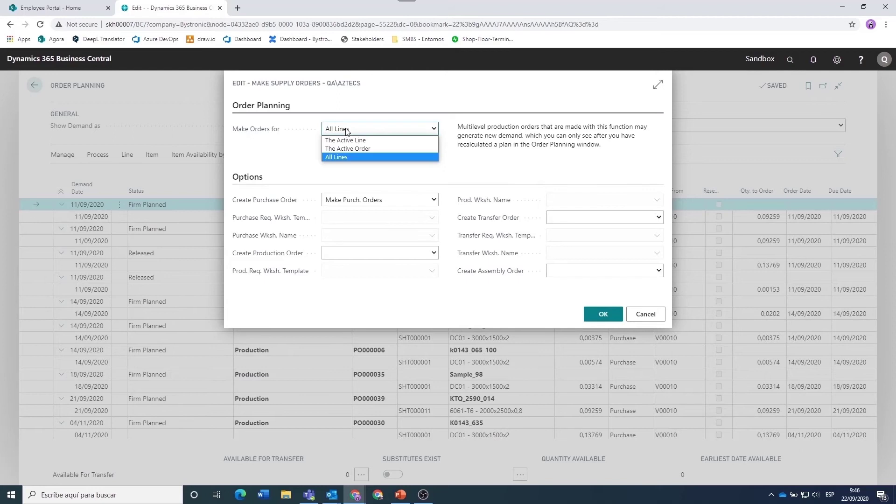
{"action": "left_click", "coordinate": [347, 132]}
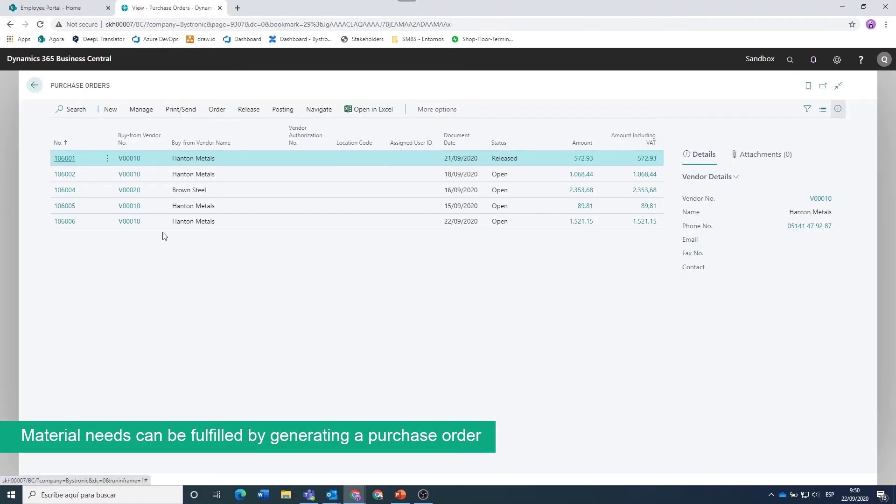
- Open purchase order 106006 for Hanton Metals and scroll through its SHT000011 and SHT000001 lines
{"action": "left_click", "coordinate": [64, 226]}
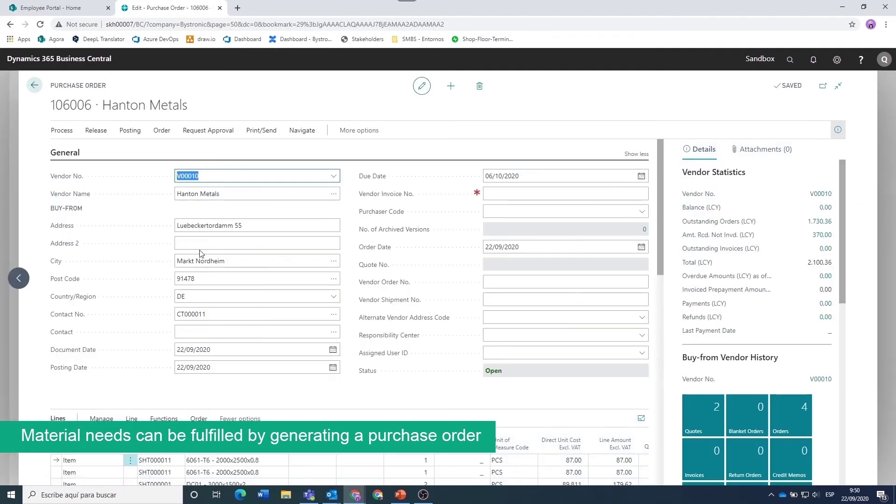
{"action": "scroll", "coordinate": [246, 242], "scroll_direction": "down", "scroll_amount": 8}
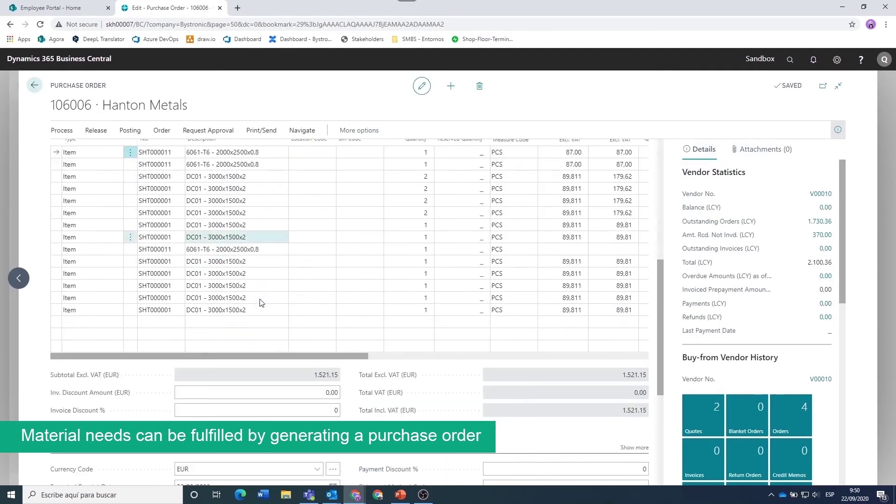
{"action": "scroll", "coordinate": [261, 303], "scroll_direction": "up", "scroll_amount": 3}
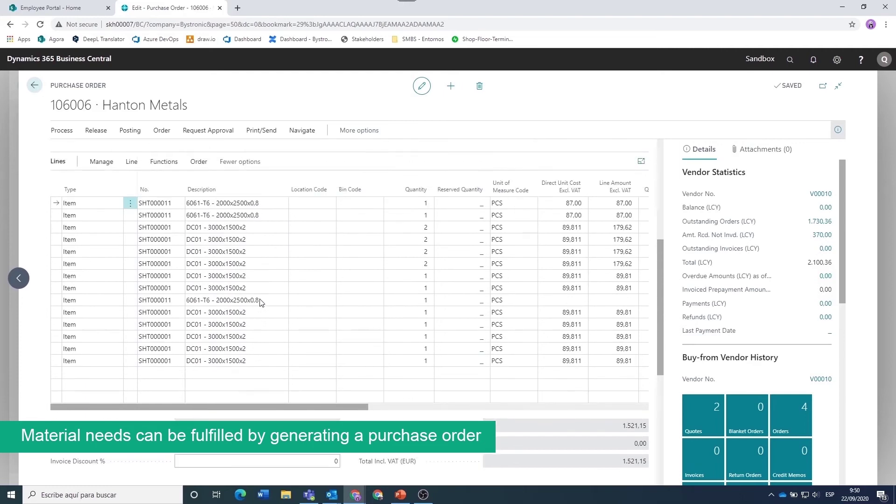
{"action": "scroll", "coordinate": [260, 303], "scroll_direction": "up", "scroll_amount": 5}
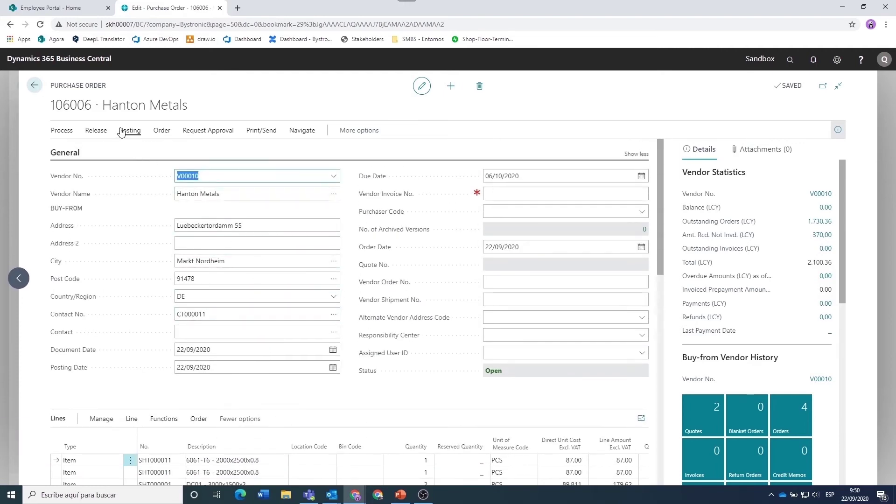
- Release purchase order 106006, then post it using Post and Print
{"action": "left_click", "coordinate": [108, 133]}
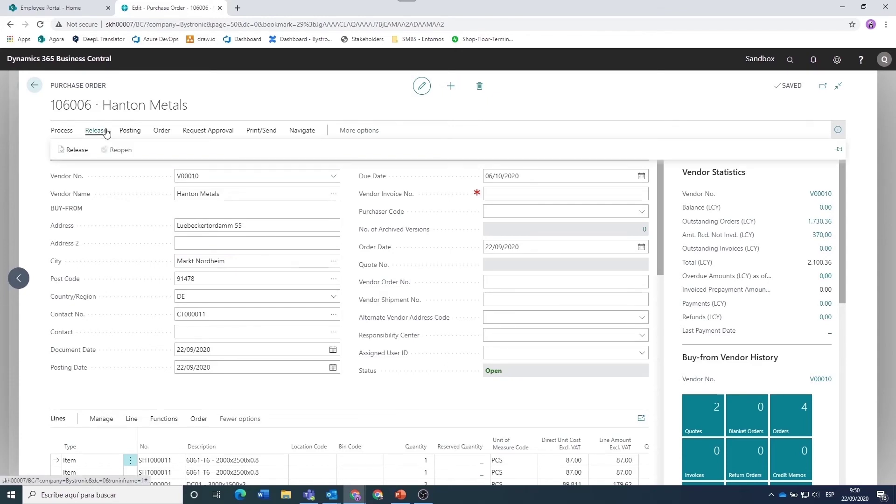
{"action": "left_click", "coordinate": [76, 150]}
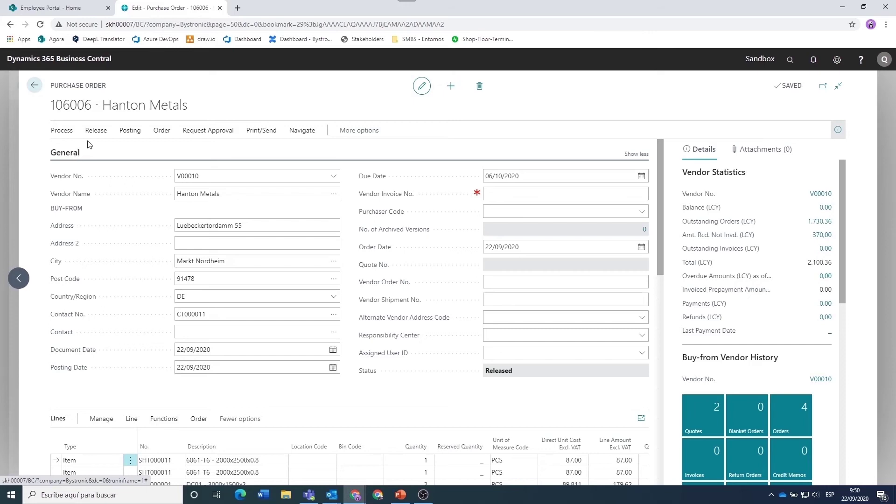
{"action": "left_click", "coordinate": [130, 133]}
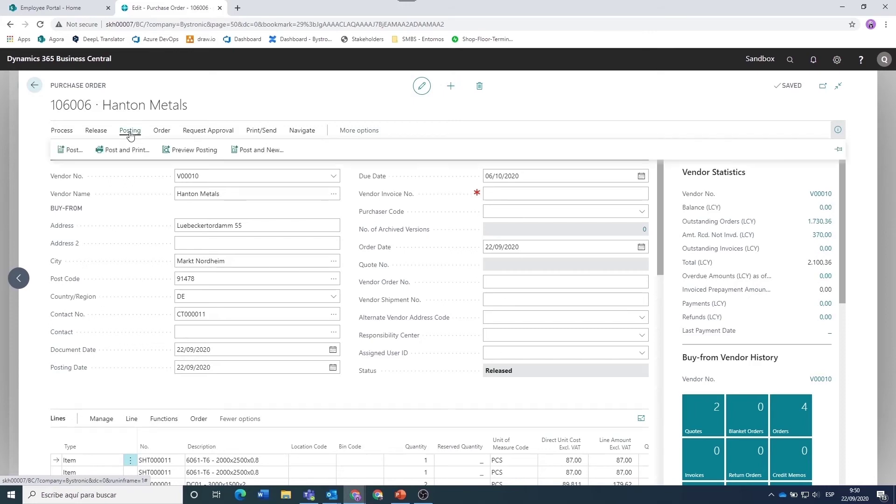
{"action": "left_click", "coordinate": [123, 150]}
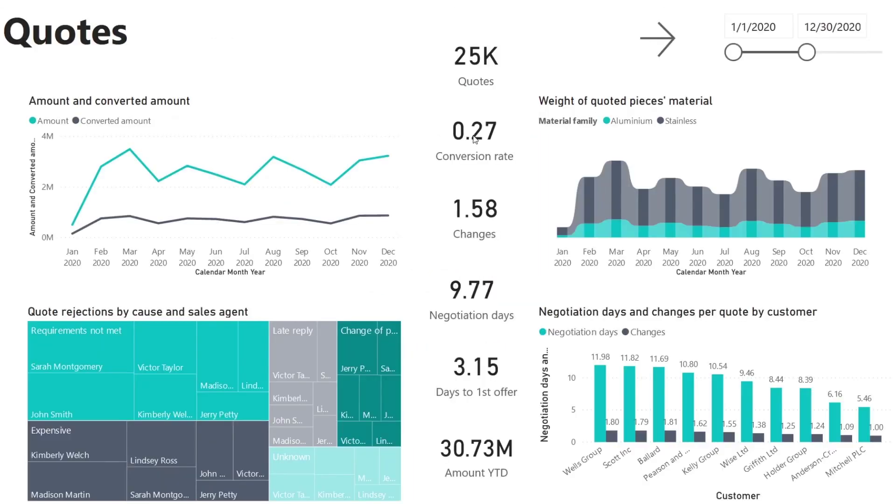
- Check the tooltip details of the Conversion rate and Amount YTD cards
{"action": "mouse_move", "coordinate": [475, 139]}
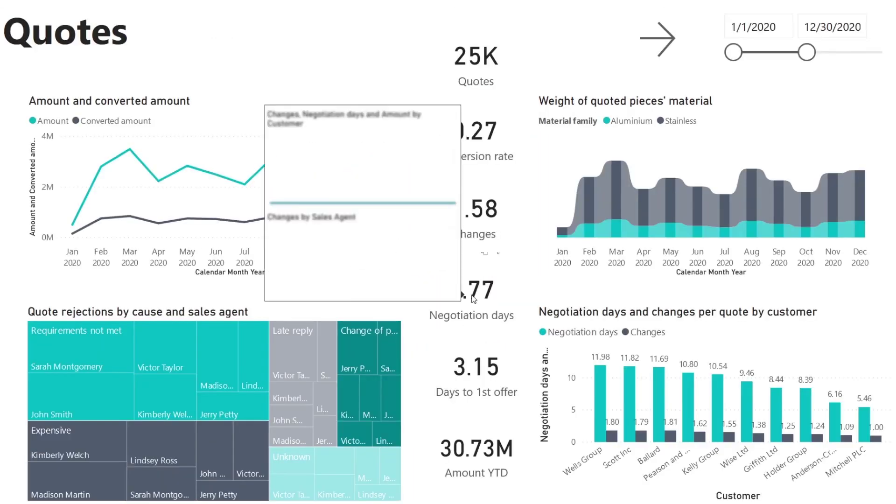
{"action": "mouse_move", "coordinate": [495, 450]}
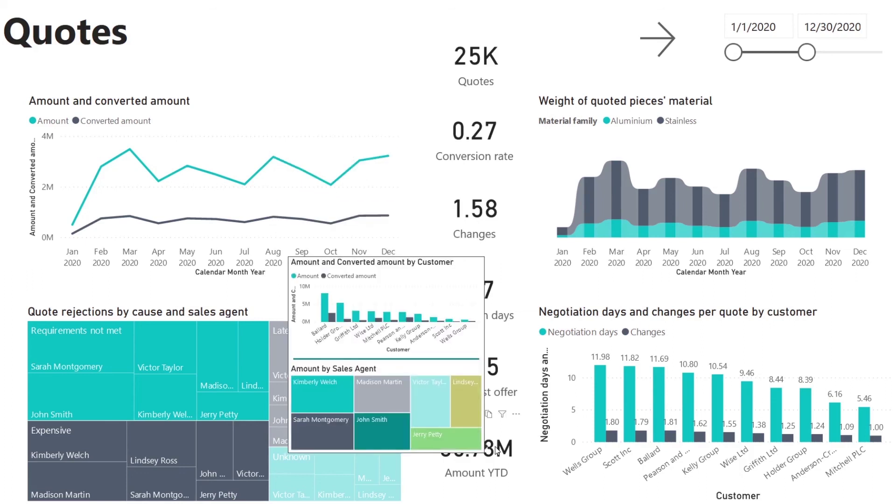